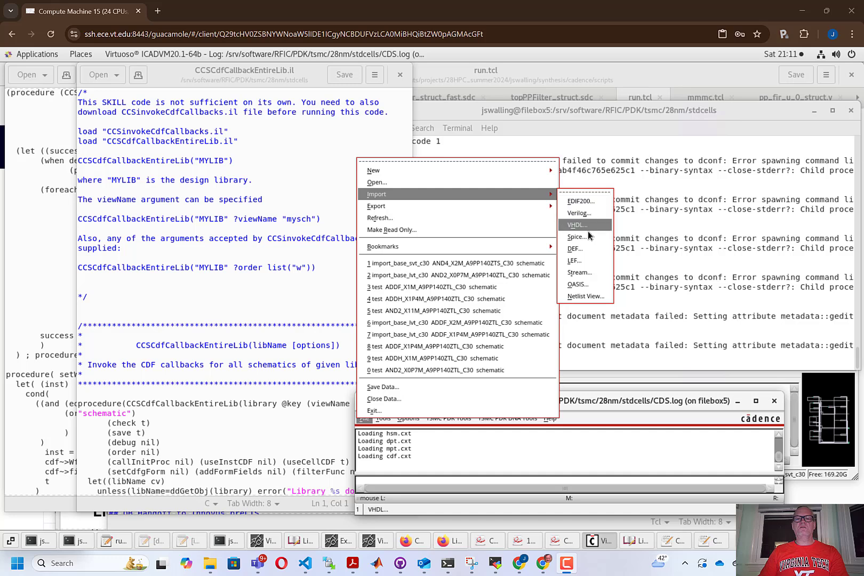
# Load the spiceIn.params settings into a Spice import and set its output library to import_base_svt_c30.
pyautogui.click(586, 242)
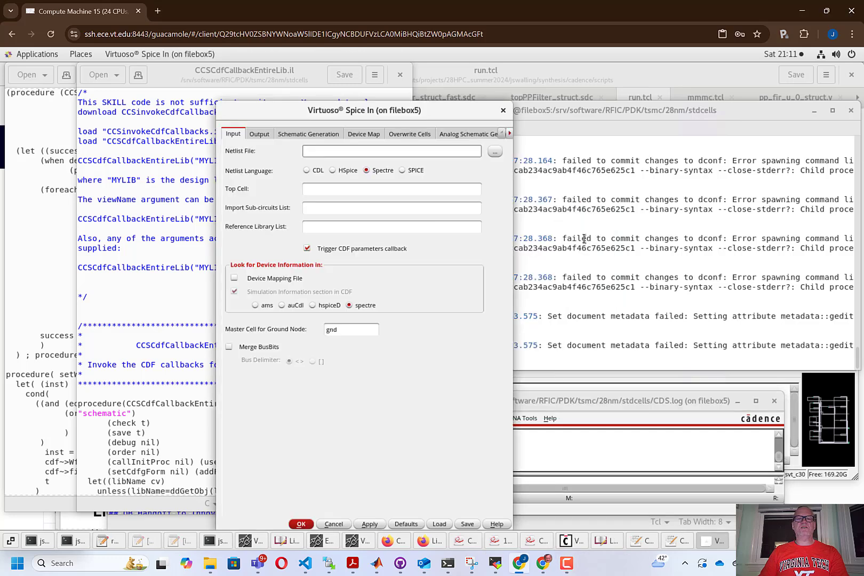
pyautogui.click(440, 524)
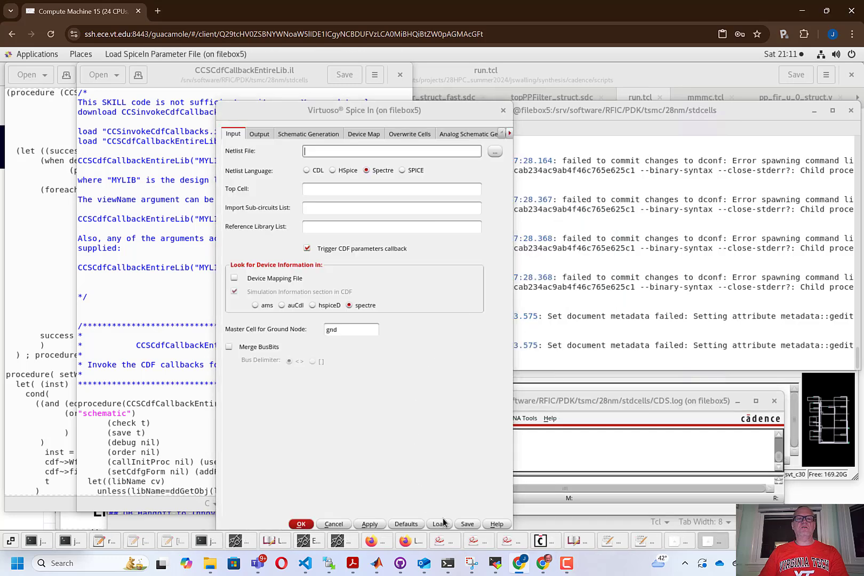
pyautogui.click(585, 356)
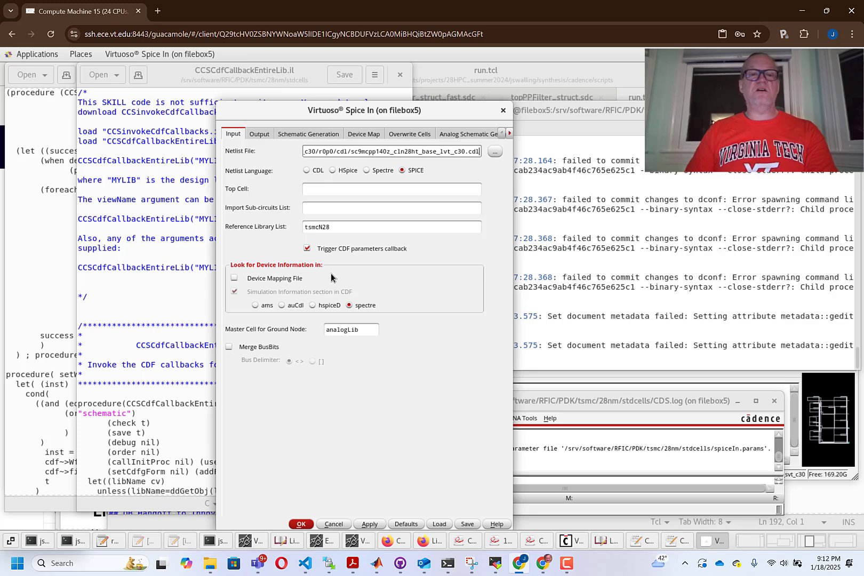
pyautogui.click(262, 134)
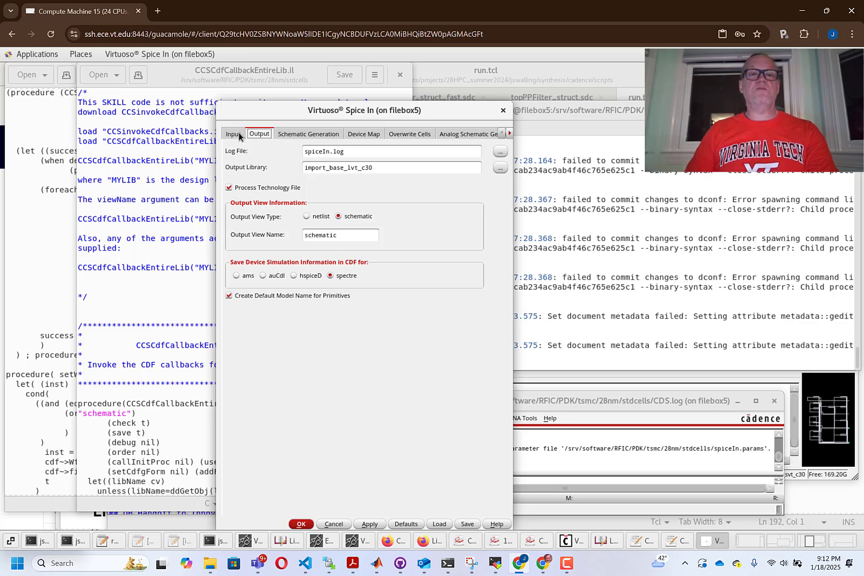
pyautogui.click(348, 170)
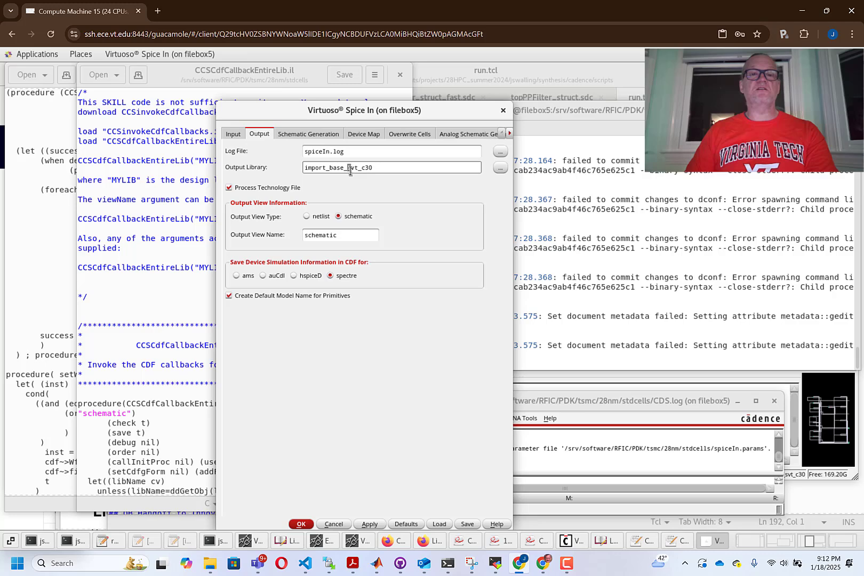
# Choose the sc9mcpp140z_cln28ht_base_svt_c30 netlist from the sc9mcpp140z_base_svt_c30/r0p0/cdl folder and run the import.
pyautogui.click(238, 136)
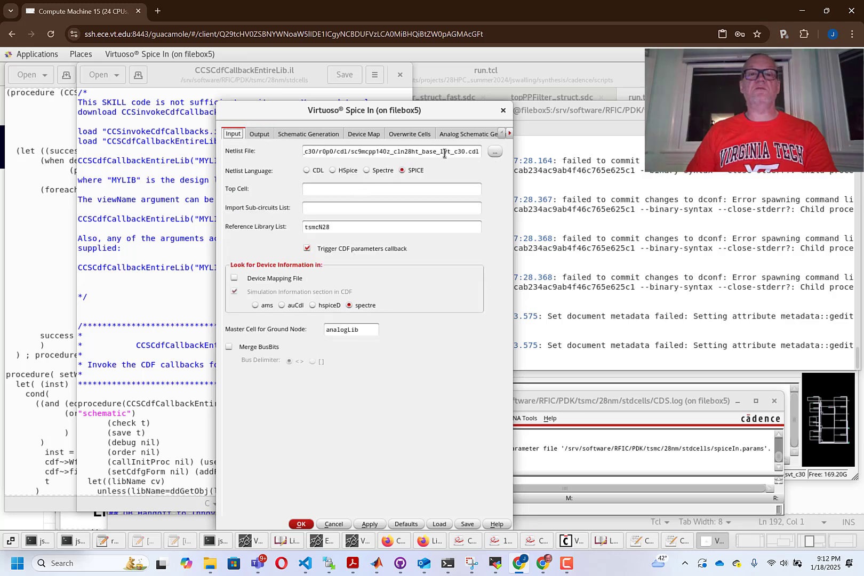
pyautogui.click(495, 152)
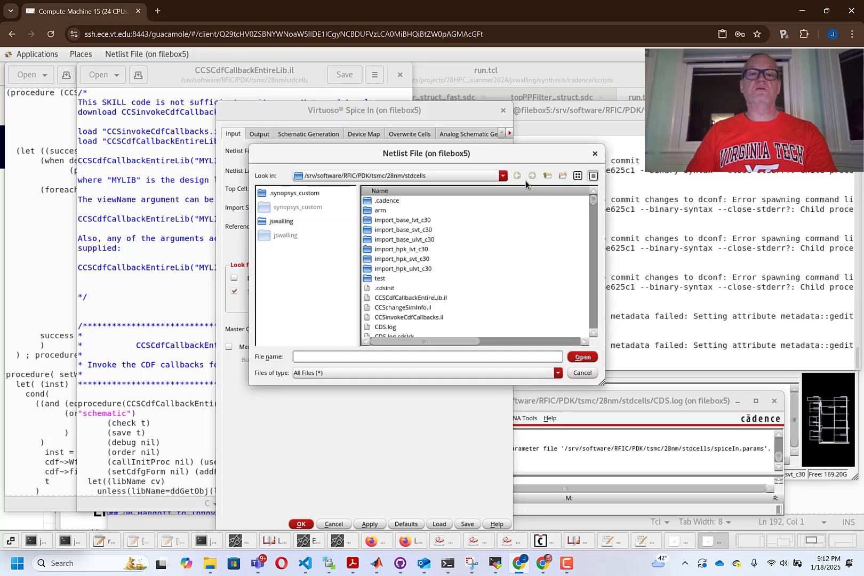
pyautogui.doubleClick(392, 211)
pyautogui.doubleClick(392, 201)
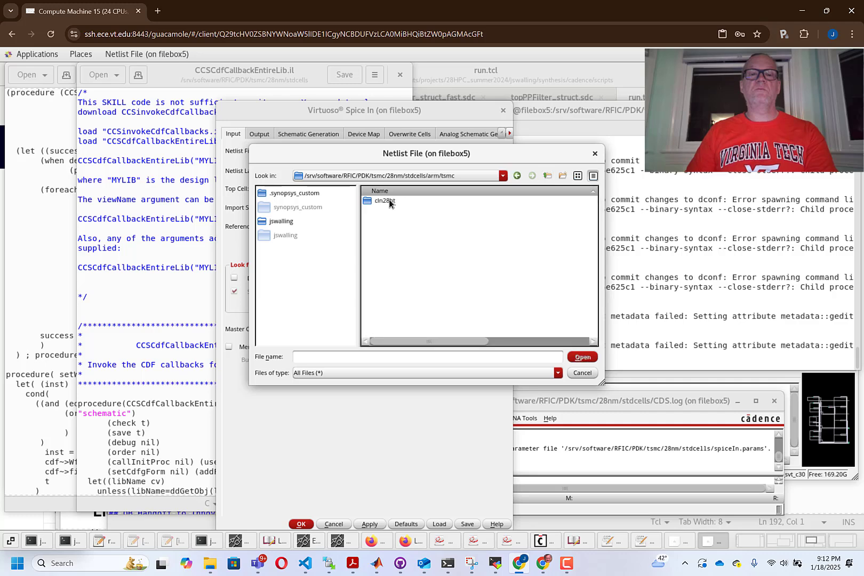
pyautogui.doubleClick(394, 203)
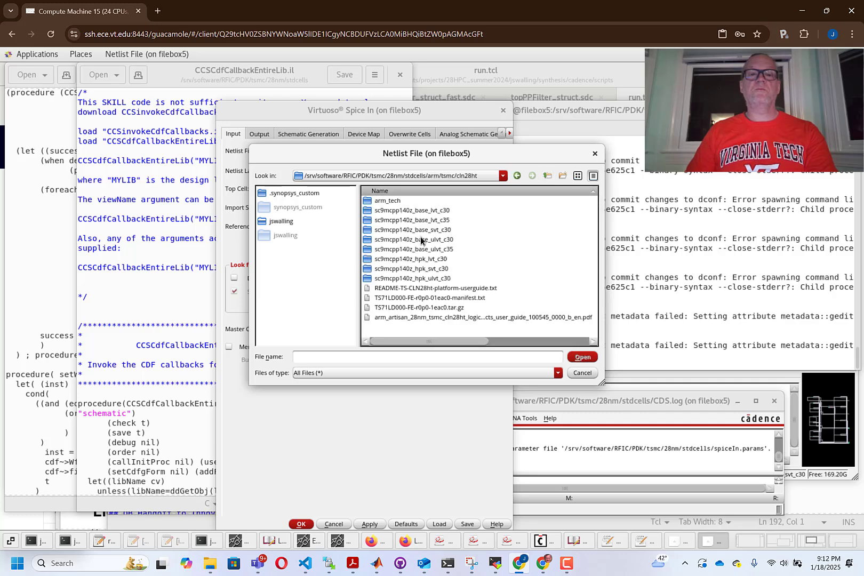
pyautogui.doubleClick(428, 231)
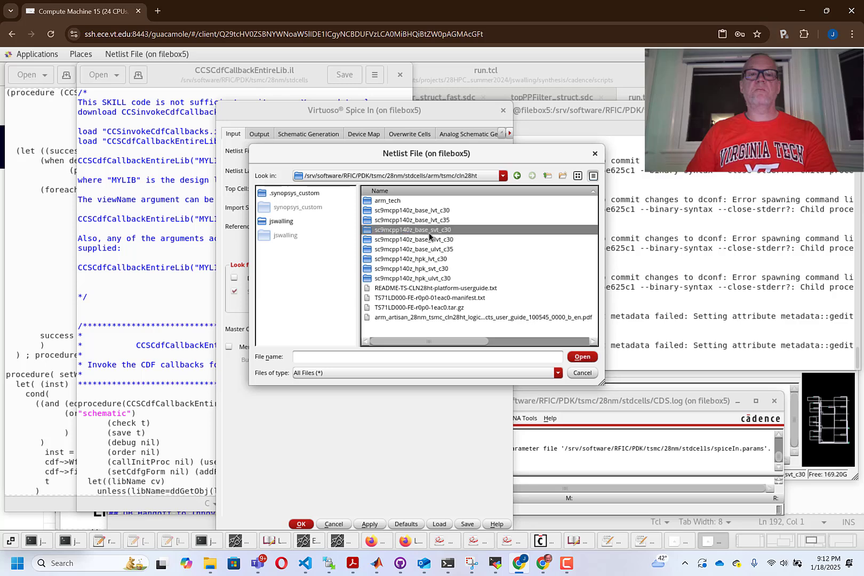
pyautogui.doubleClick(383, 203)
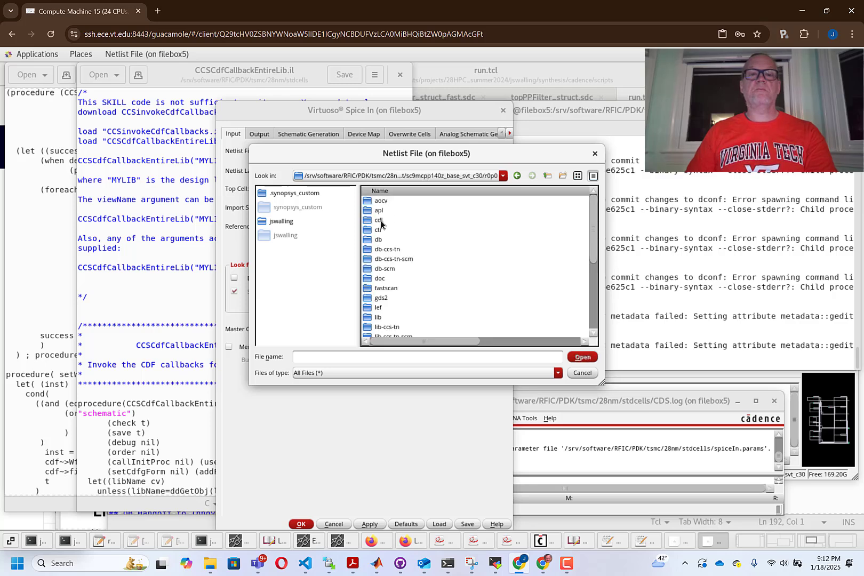
pyautogui.doubleClick(383, 220)
pyautogui.click(413, 201)
pyautogui.click(582, 357)
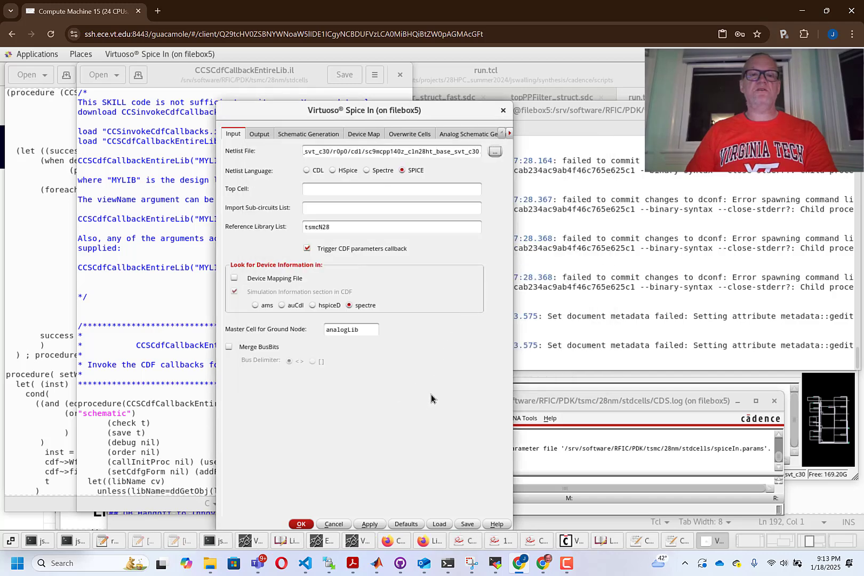
pyautogui.click(265, 133)
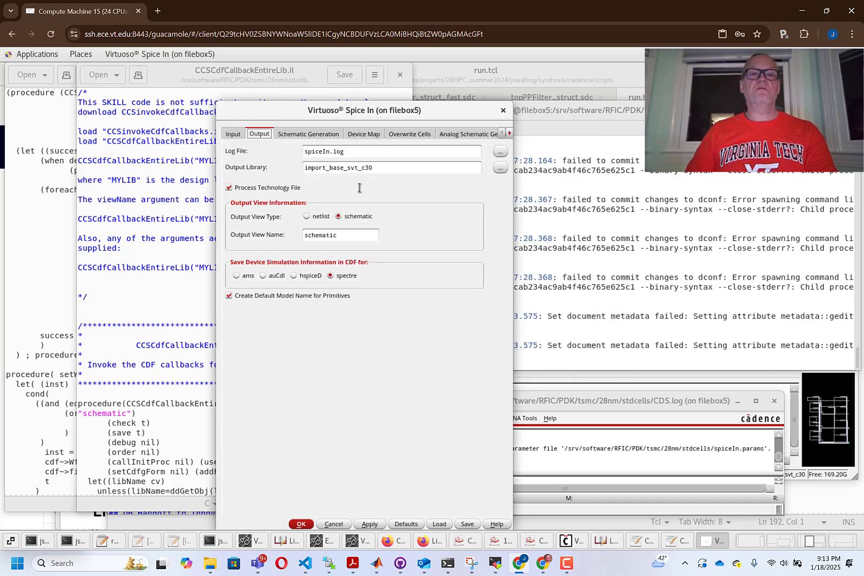
pyautogui.click(372, 524)
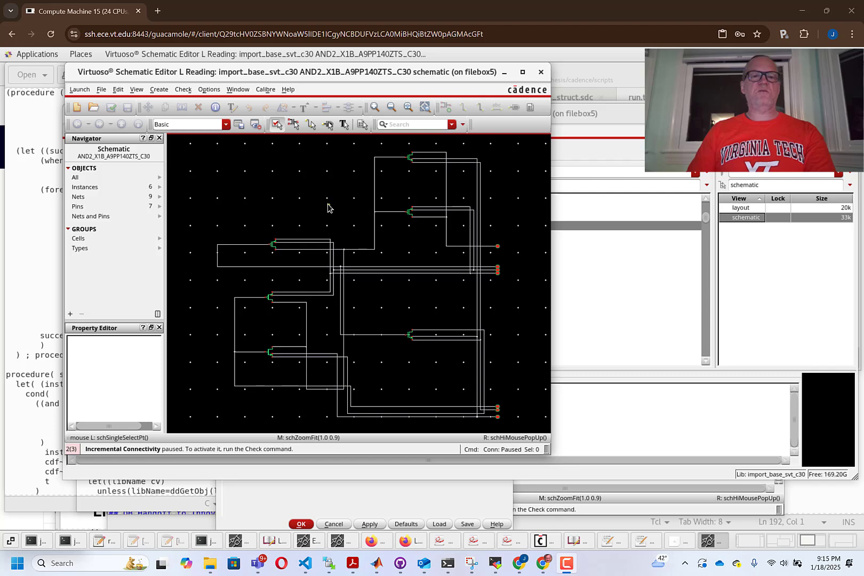
# Examine the length, finger width and width of transistor MPB0 in the imported AND2_X1B_A9PP140ZTS_C30 schematic, and close the schematic.
pyautogui.click(273, 250)
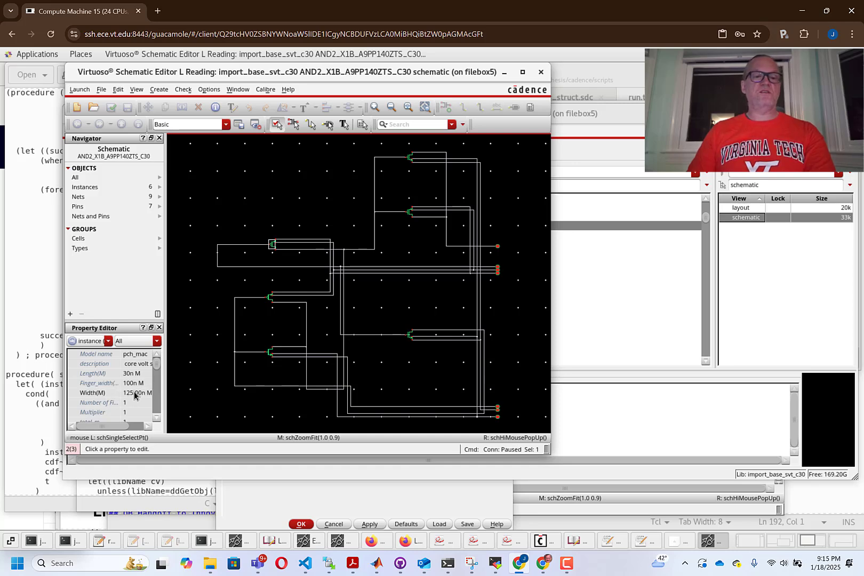
pyautogui.moveTo(137, 396)
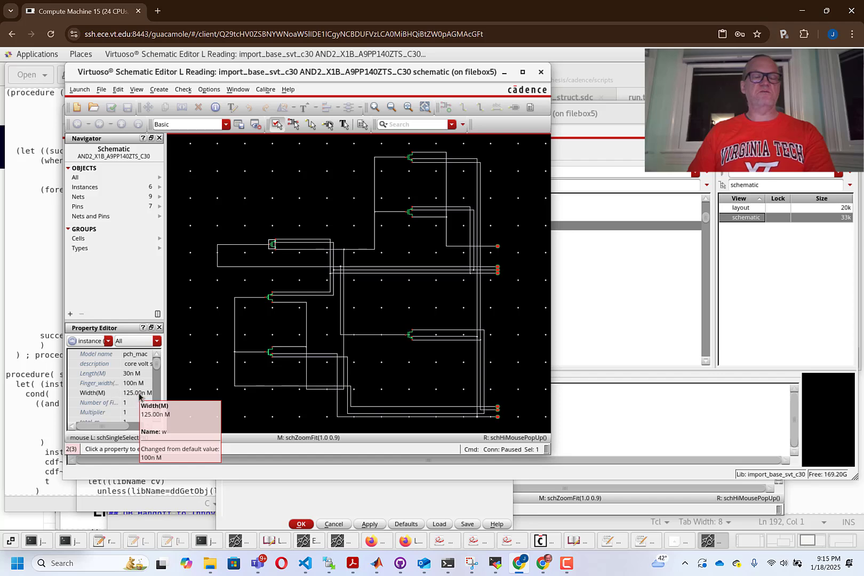
pyautogui.moveTo(133, 376)
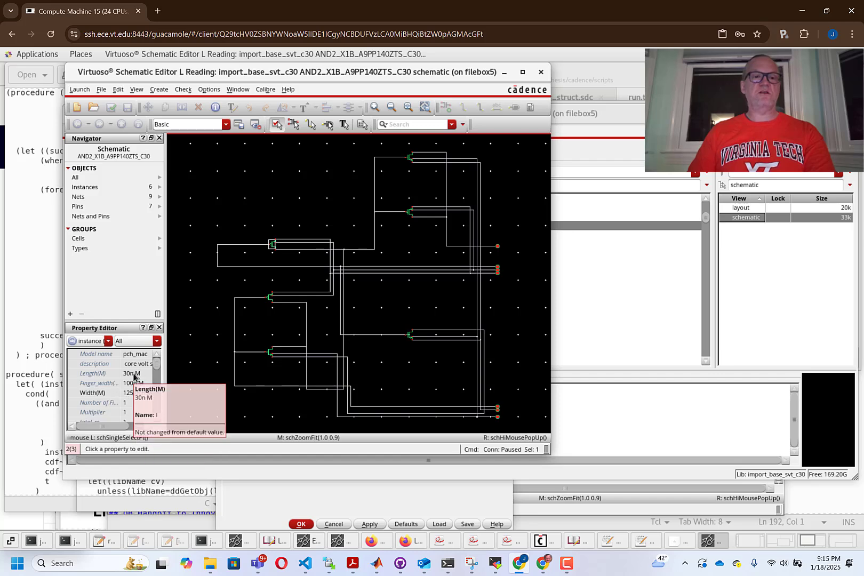
pyautogui.moveTo(110, 384)
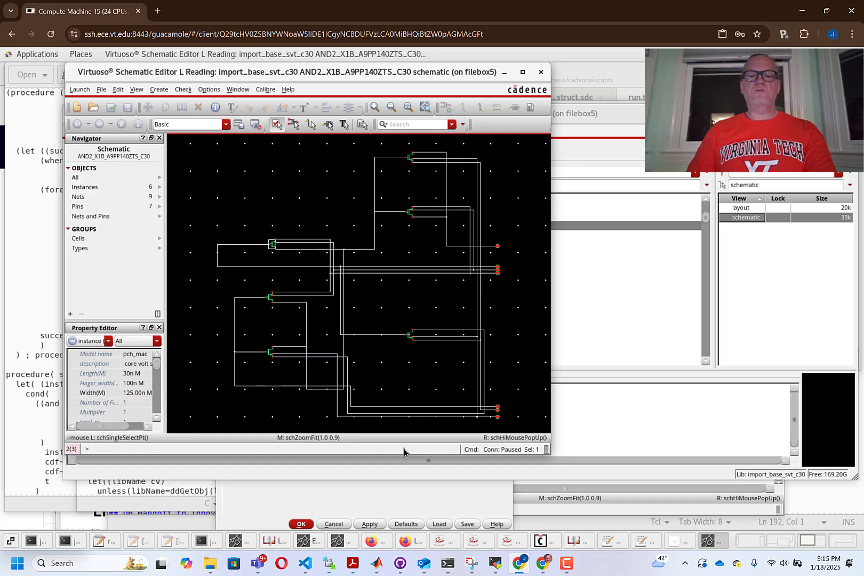
pyautogui.click(541, 74)
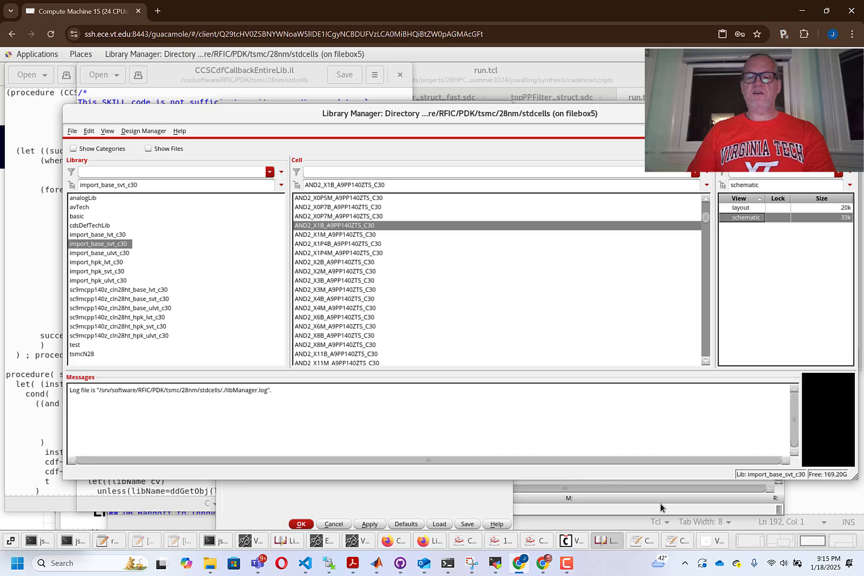
# Review the setWfToW procedure at the end of CCSinvokeCdfCallbacks.il and bring up CCSCdfCallbackEntireLib.il.
pyautogui.click(652, 540)
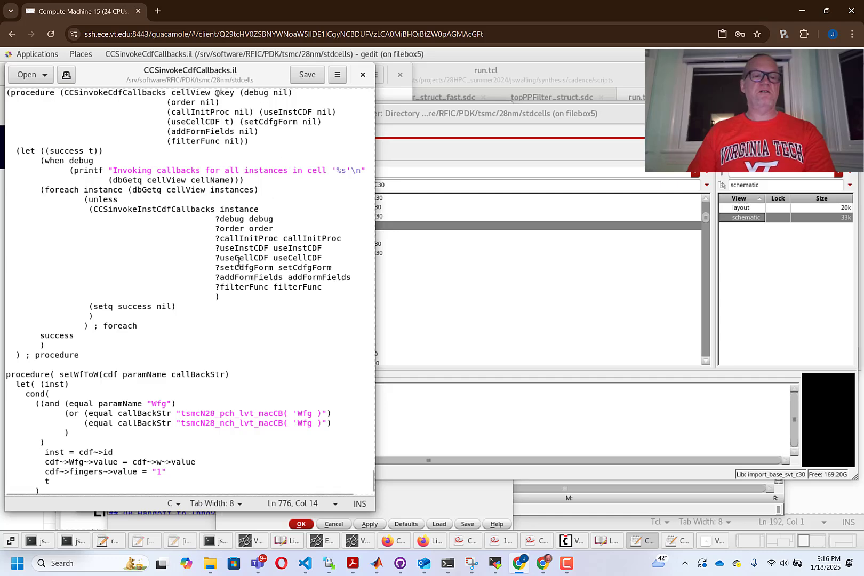
pyautogui.scroll(-2, 239, 262)
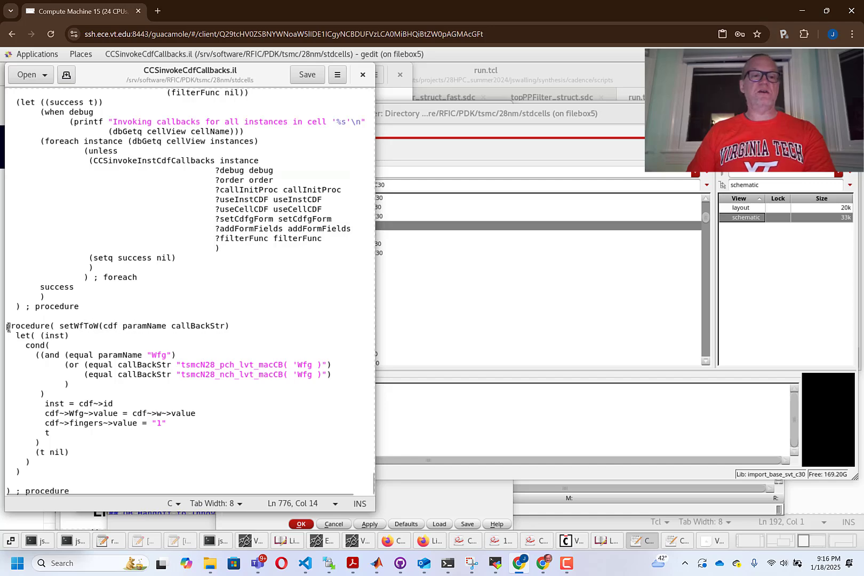
pyautogui.moveTo(8, 327); pyautogui.dragTo(139, 505)
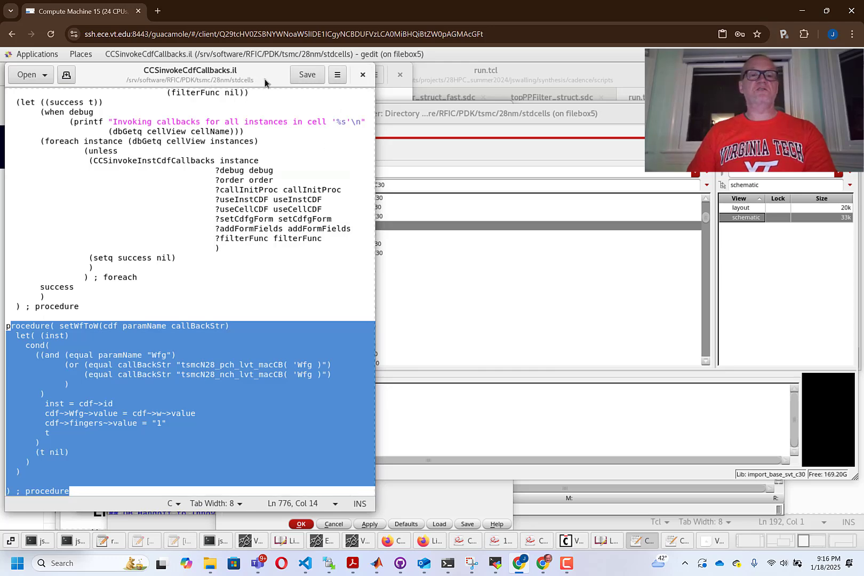
pyautogui.click(390, 93)
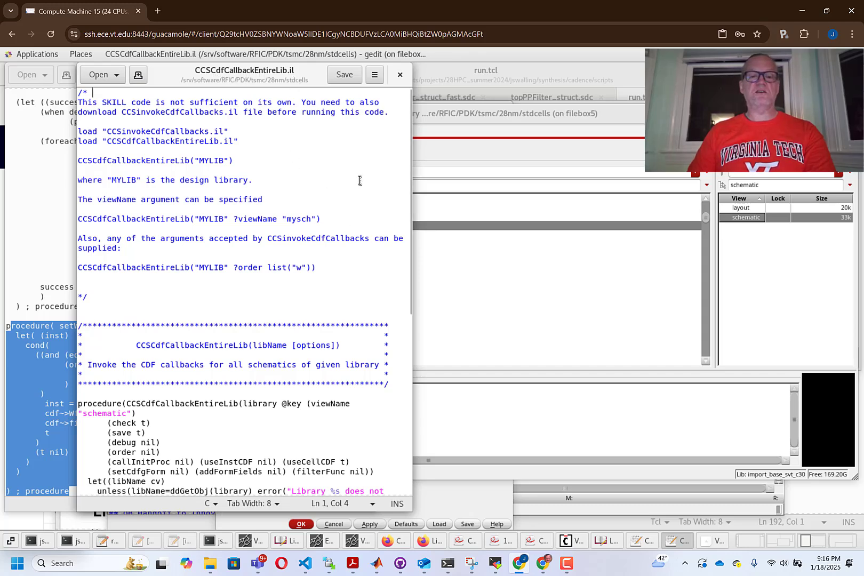
# Enlarge the command entry area of the Virtuoso log window and load "CCSinvokeCdfCallbacks.il".
pyautogui.click(578, 514)
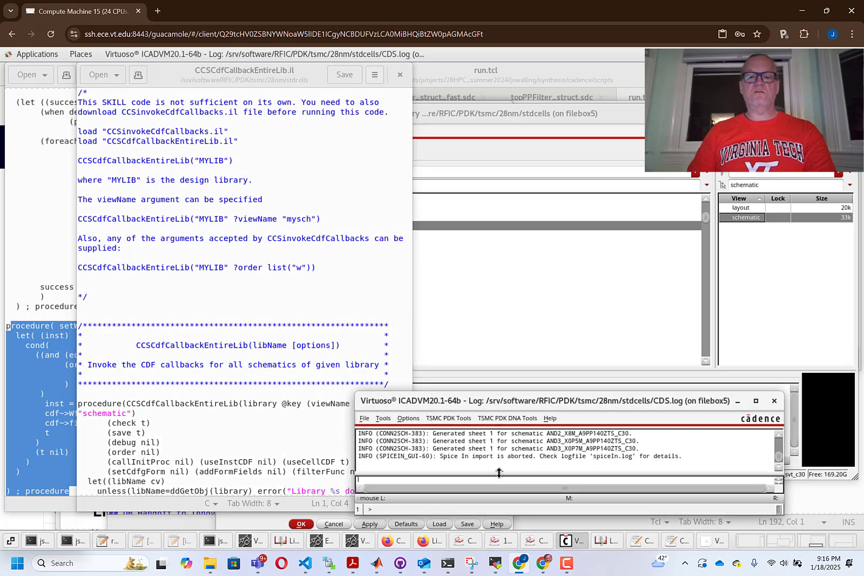
pyautogui.moveTo(499, 474); pyautogui.dragTo(494, 459)
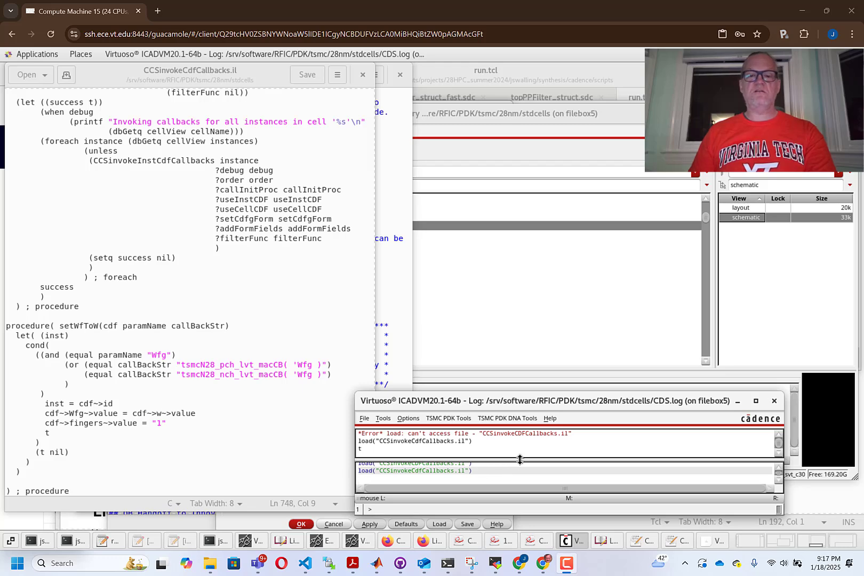
pyautogui.moveTo(520, 456); pyautogui.dragTo(521, 453)
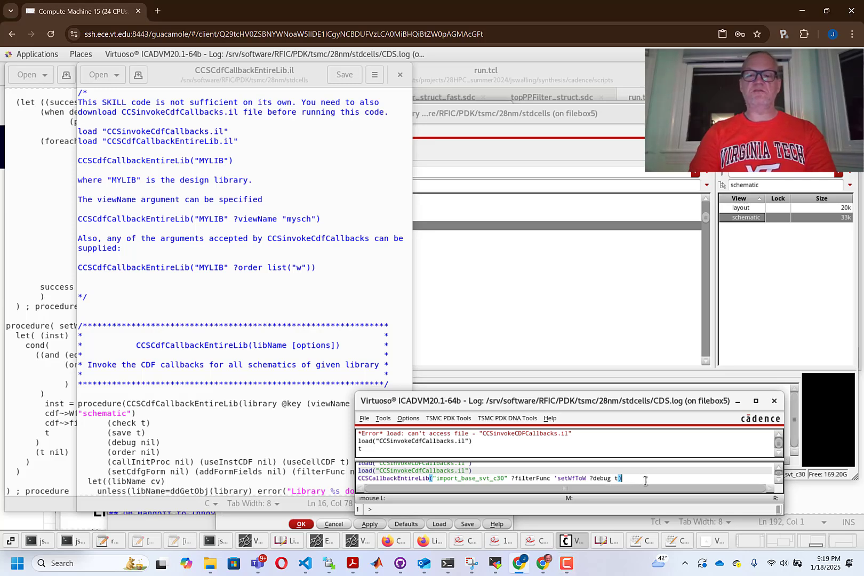
# Run CCSCdfCallbackEntireLib("import_base_svt_c30" ?filterFunc 'setWfToW ?debug t), correcting the function name from CCSCallbackEntireLib.
pyautogui.press('Return')
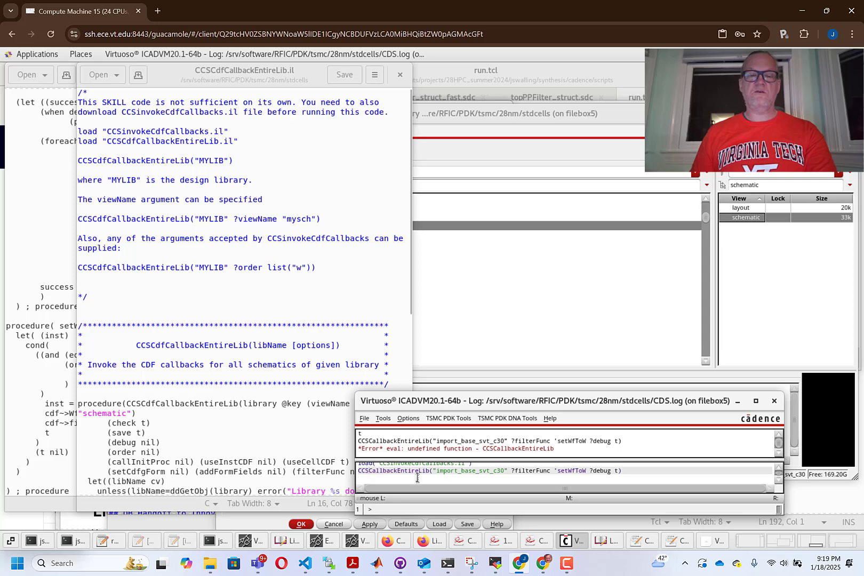
pyautogui.write('Cdf')
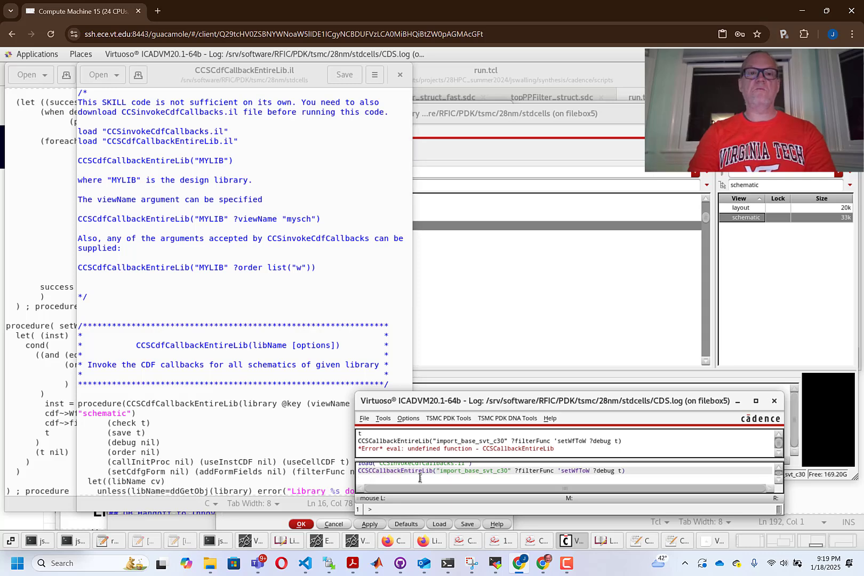
pyautogui.press('Return')
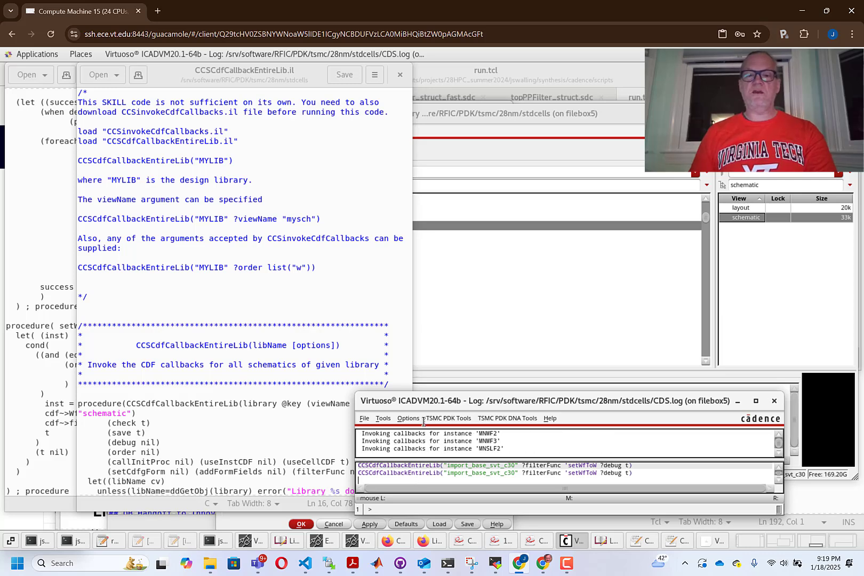
# Inspect the finger width and width of the upper-left transistor in the sc9mcpp140z_cln28ht_base_lvt_c30 AND2_X1B_A9PP140ZTL_C30 schematic.
pyautogui.moveTo(497, 331); pyautogui.dragTo(499, 269)
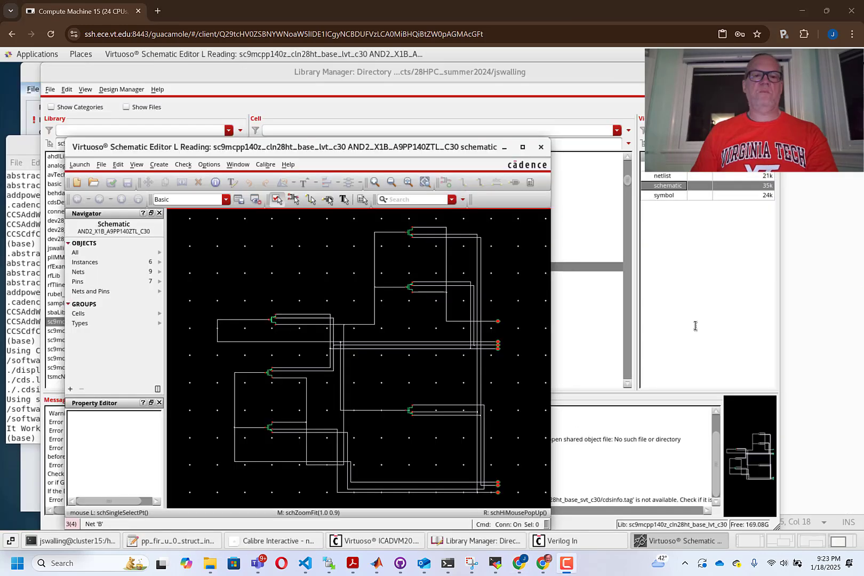
pyautogui.click(272, 324)
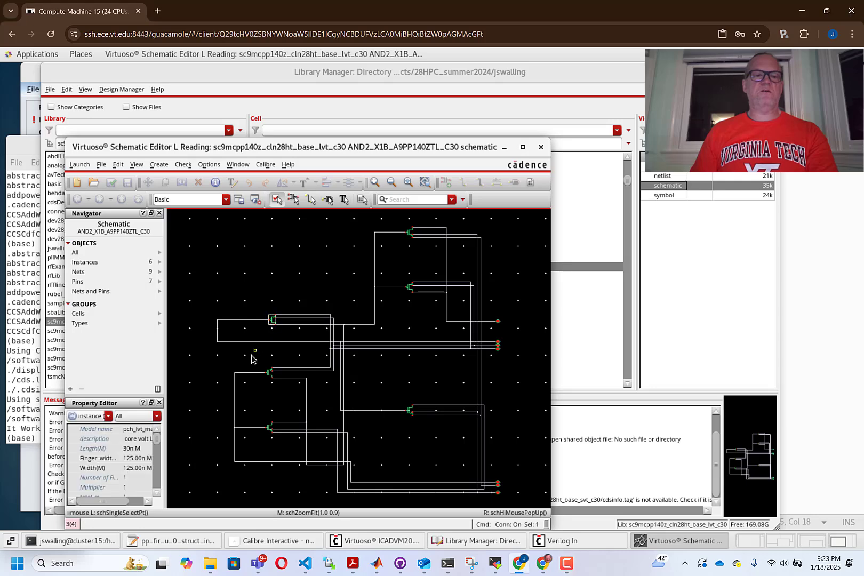